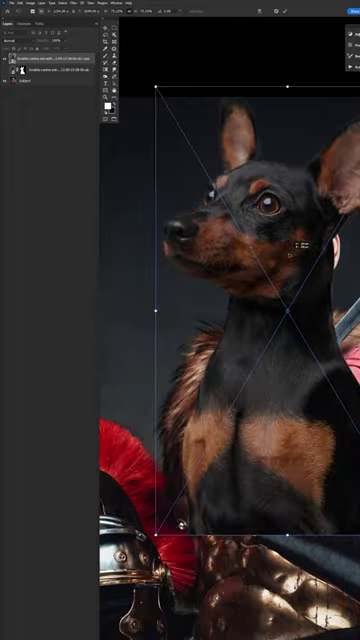
# Scale the placed dog image down onto the body, then mask away its lower chest to reveal the armour.
pyautogui.moveTo(286, 86); pyautogui.dragTo(286, 100)
pyautogui.press('Return')
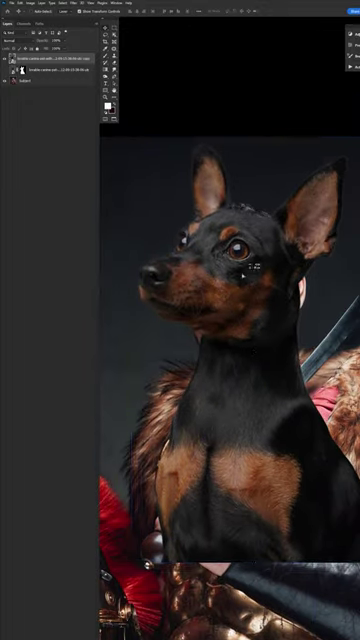
pyautogui.moveTo(339, 589); pyautogui.dragTo(230, 450)
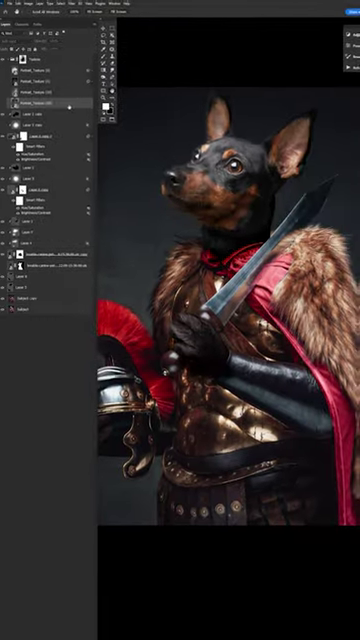
# Turn on the Portrait_Texture layer's visibility over the composite.
pyautogui.click(5, 71)
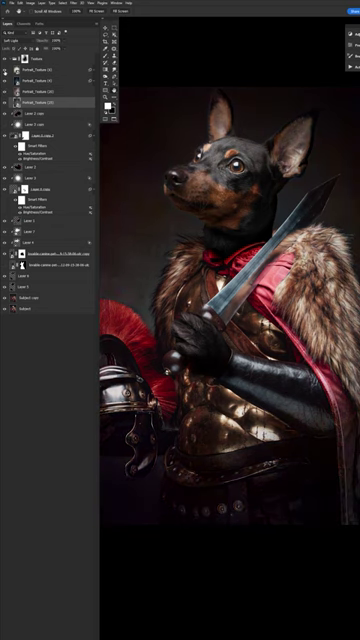